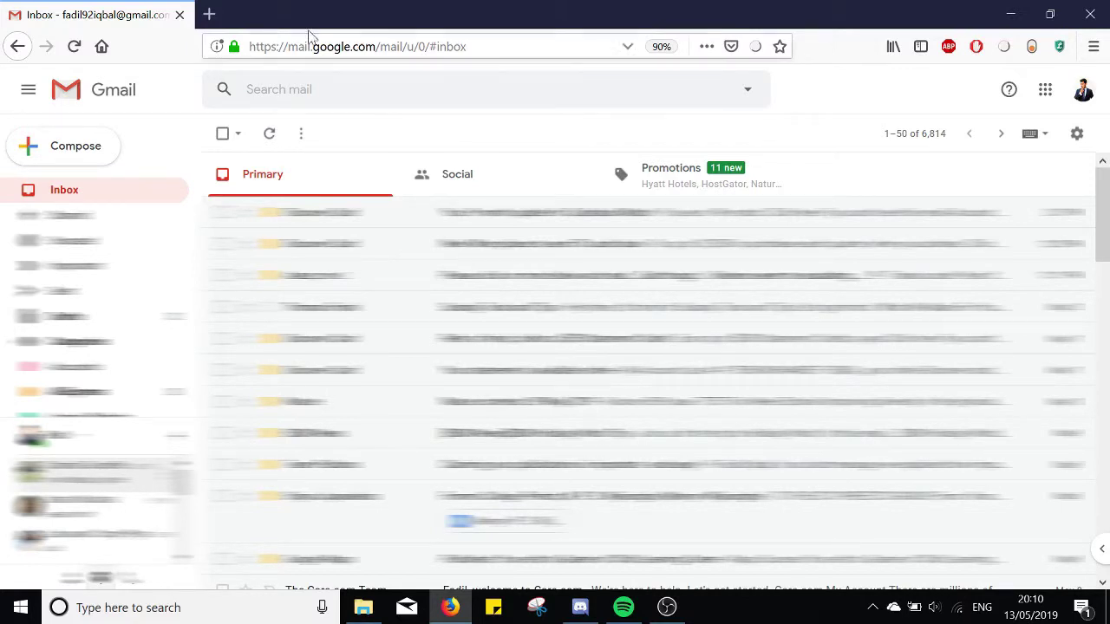
Open a new browser tab next to the Gmail inbox
click(210, 14)
Load gmail.com, close the duplicate Gmail tab, and open Google Drive from the Google apps grid
text(gmail.o)
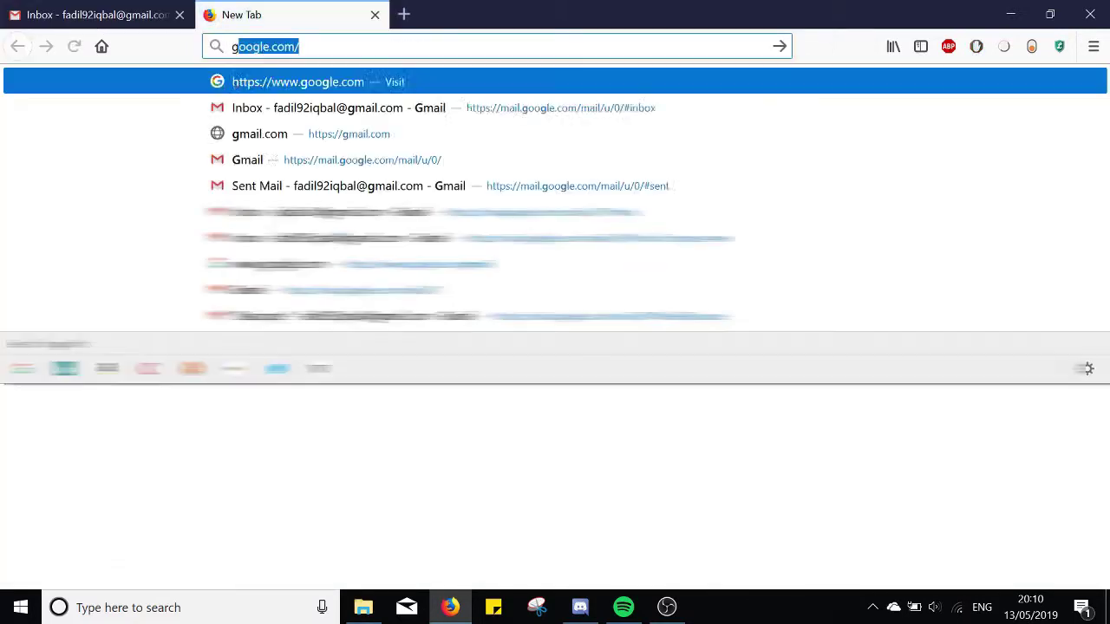
key(BackSpace)
key(BackSpace)
text(.com)
key(Return)
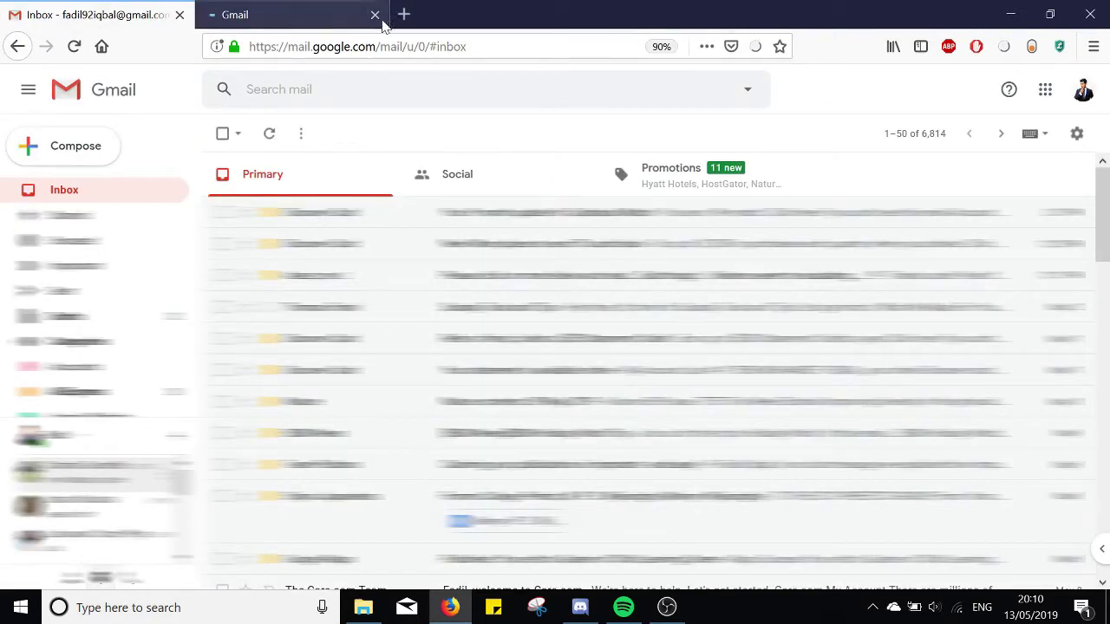
click(375, 14)
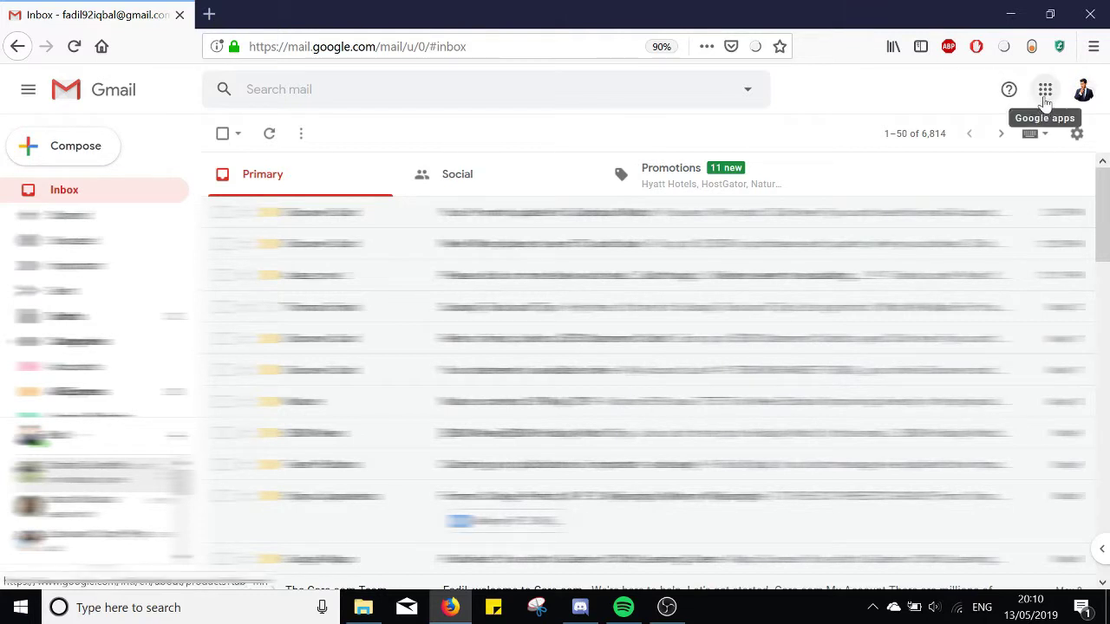
click(1046, 93)
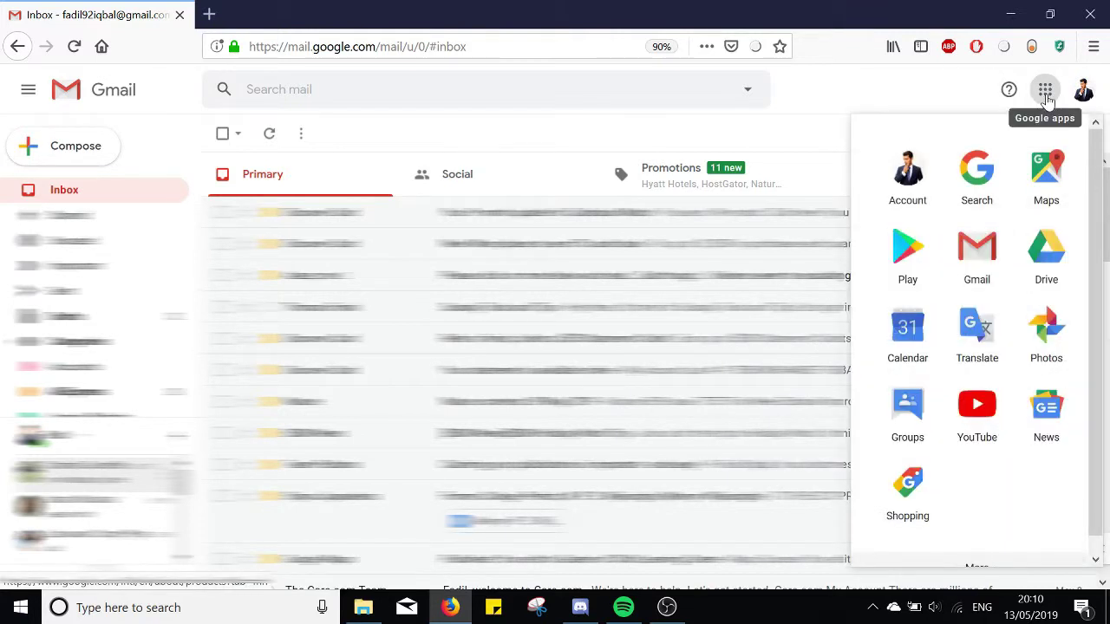
click(1056, 269)
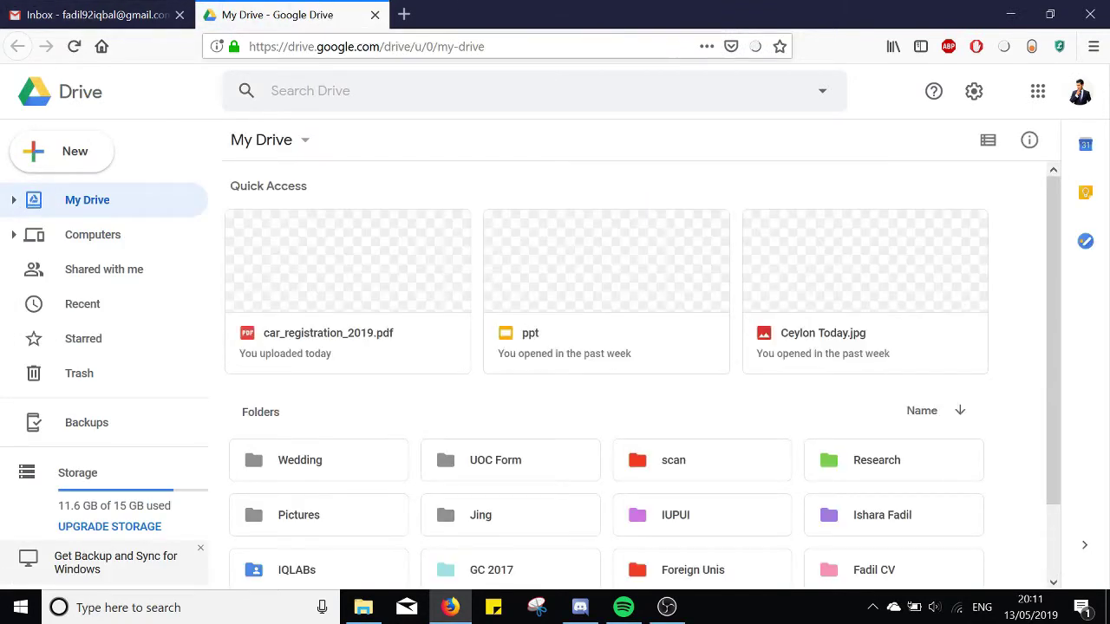
scroll(1058, 241, down, 1)
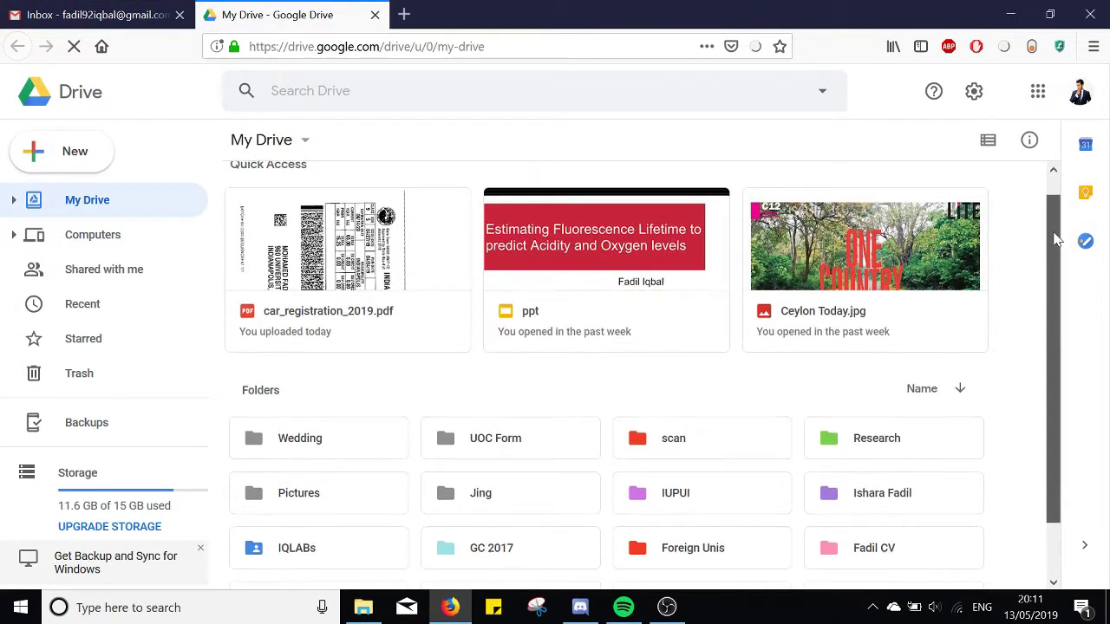
scroll(1058, 241, down, 1)
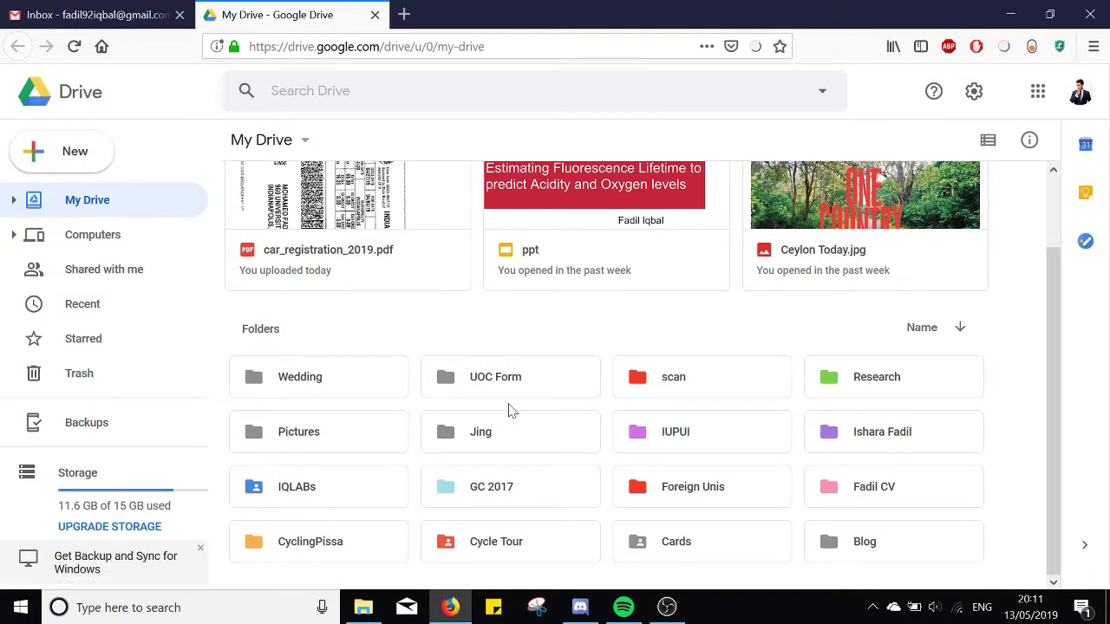
click(869, 552)
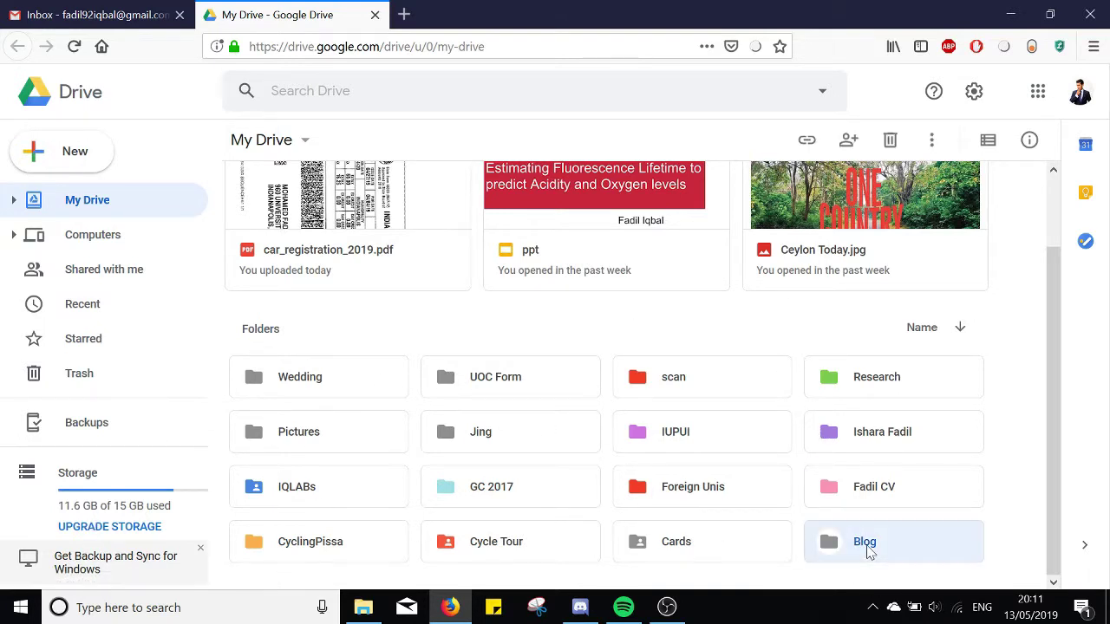
right_click(870, 553)
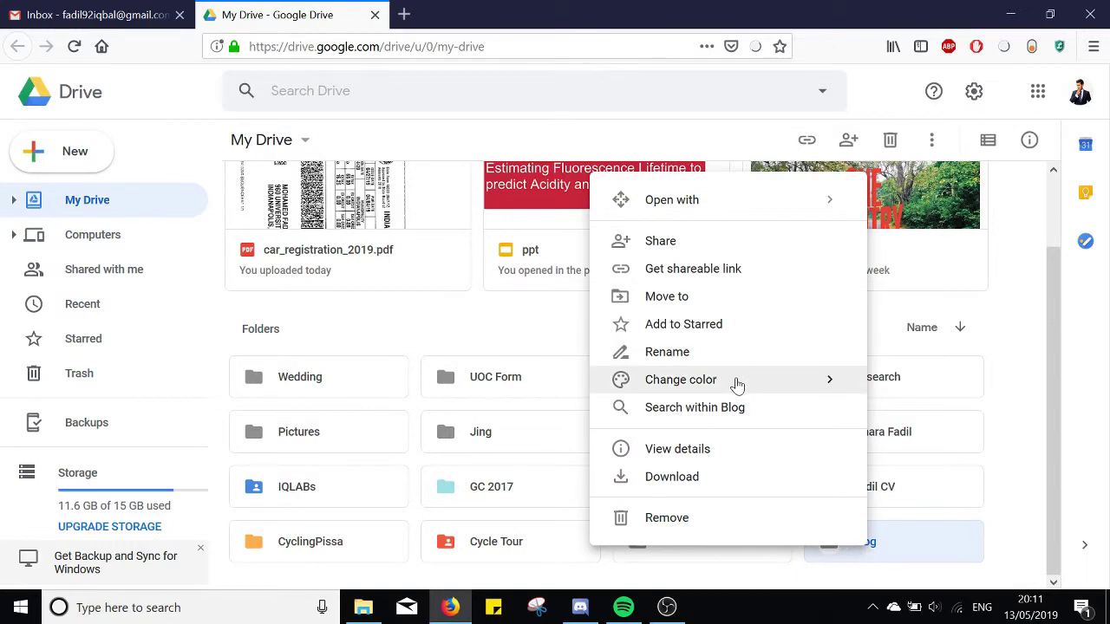
mouse_move(738, 385)
click(1031, 344)
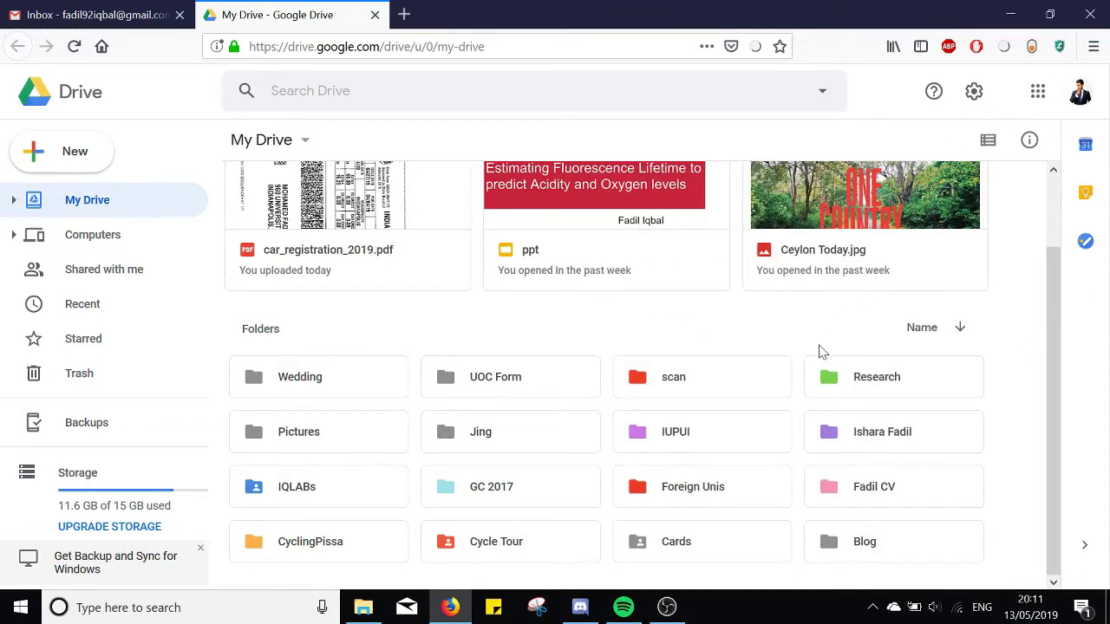
Navigate through Research and Results, then back into the Research > Thesis folder
double_click(922, 384)
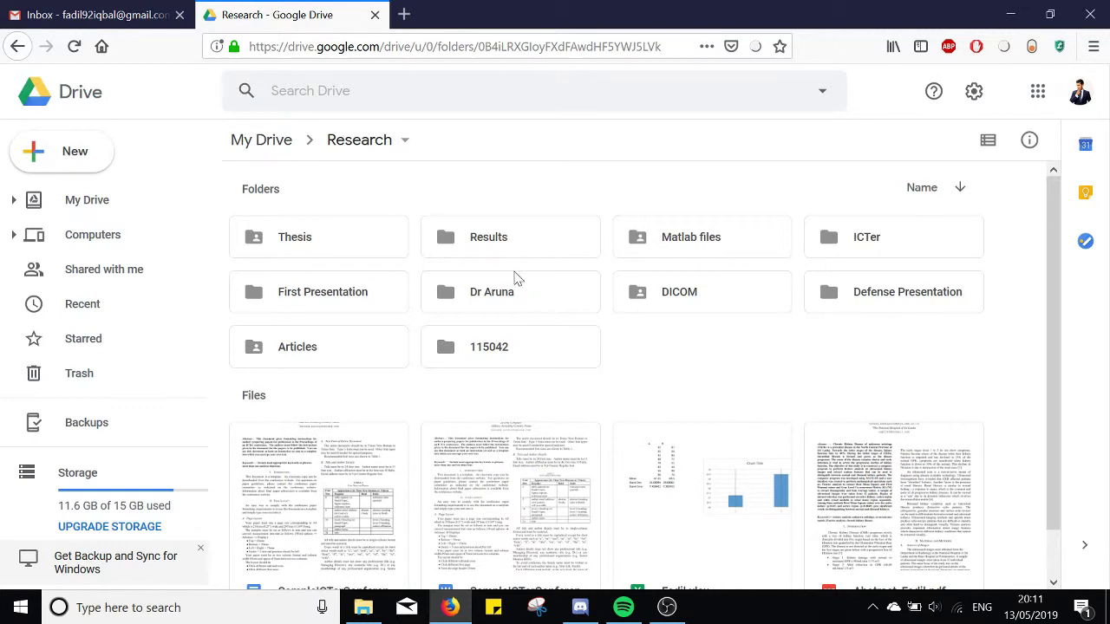
double_click(513, 246)
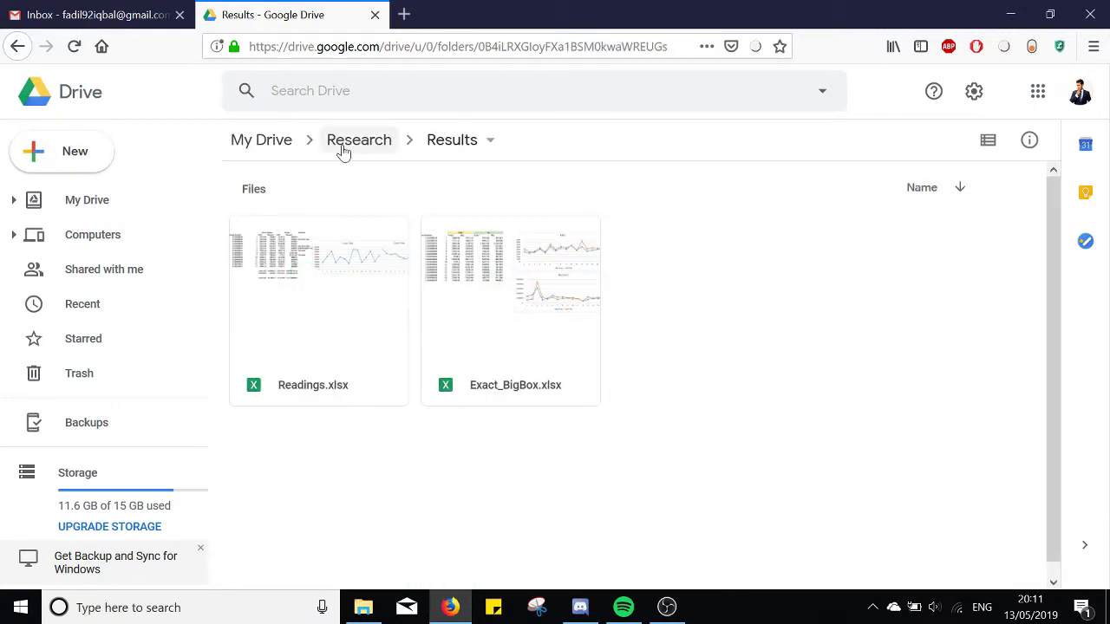
click(346, 150)
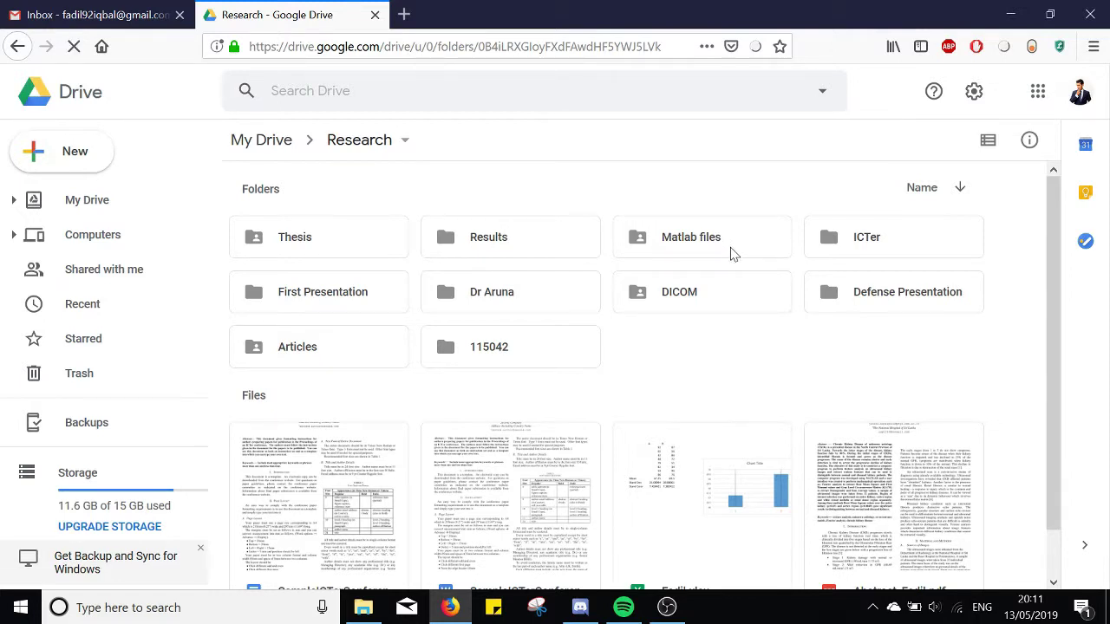
double_click(303, 250)
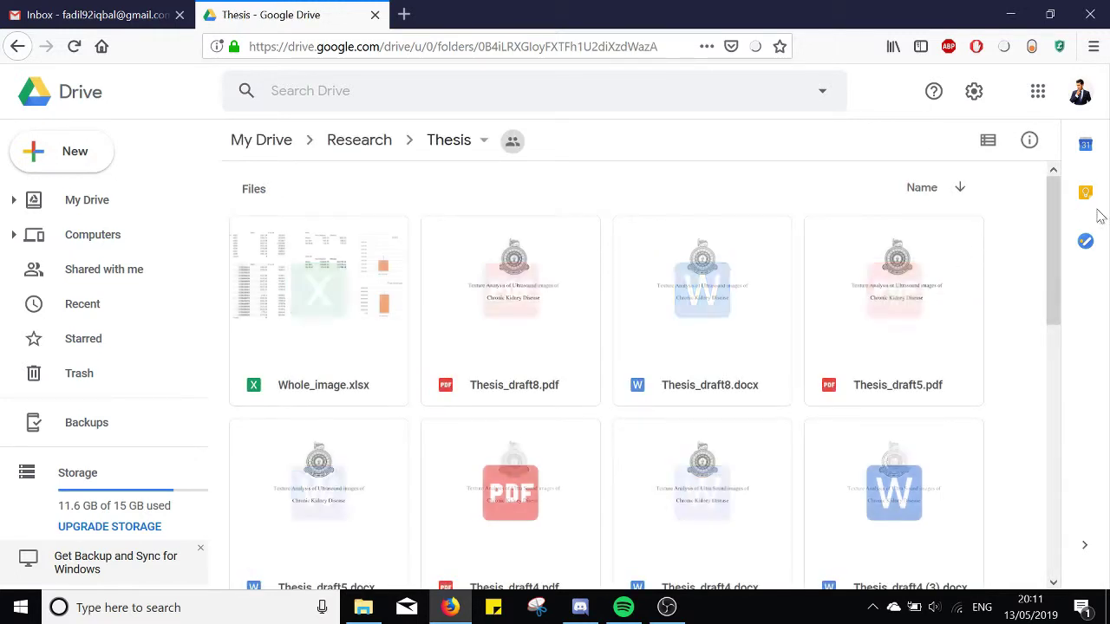
Scroll through the Thesis files and select Thesis_draft8.pdf
drag(1050, 214, 807, 374)
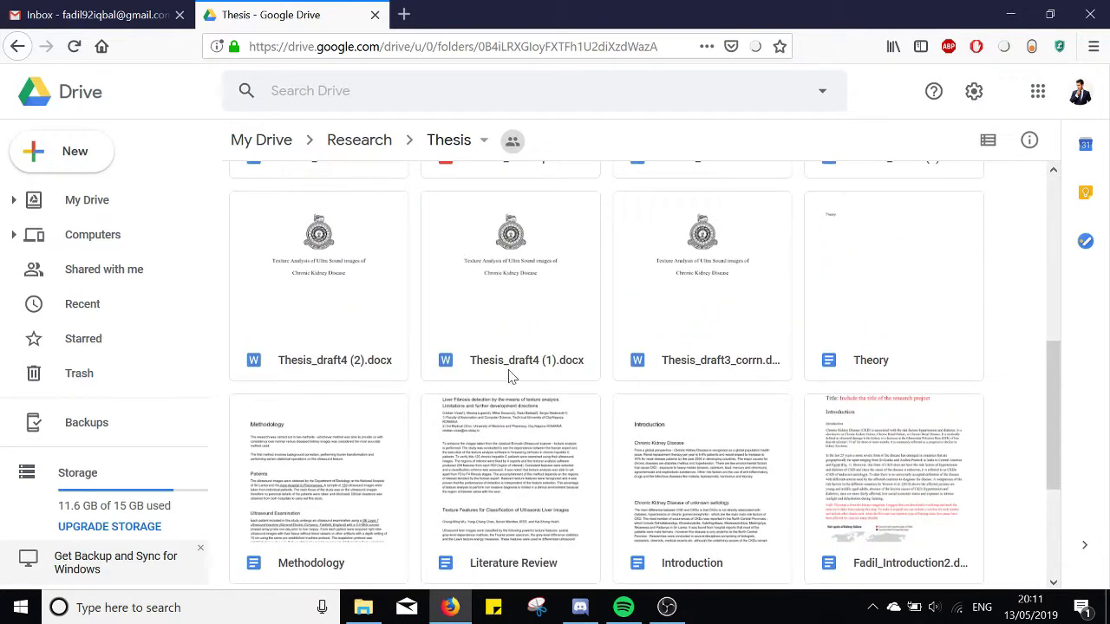
drag(1053, 421, 1029, 257)
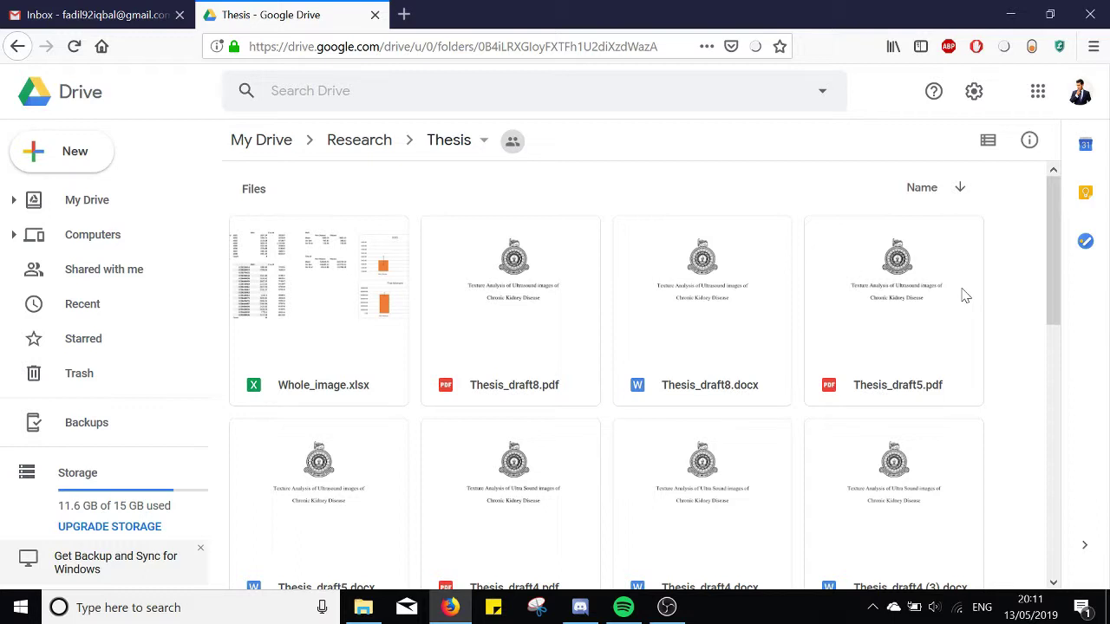
click(507, 358)
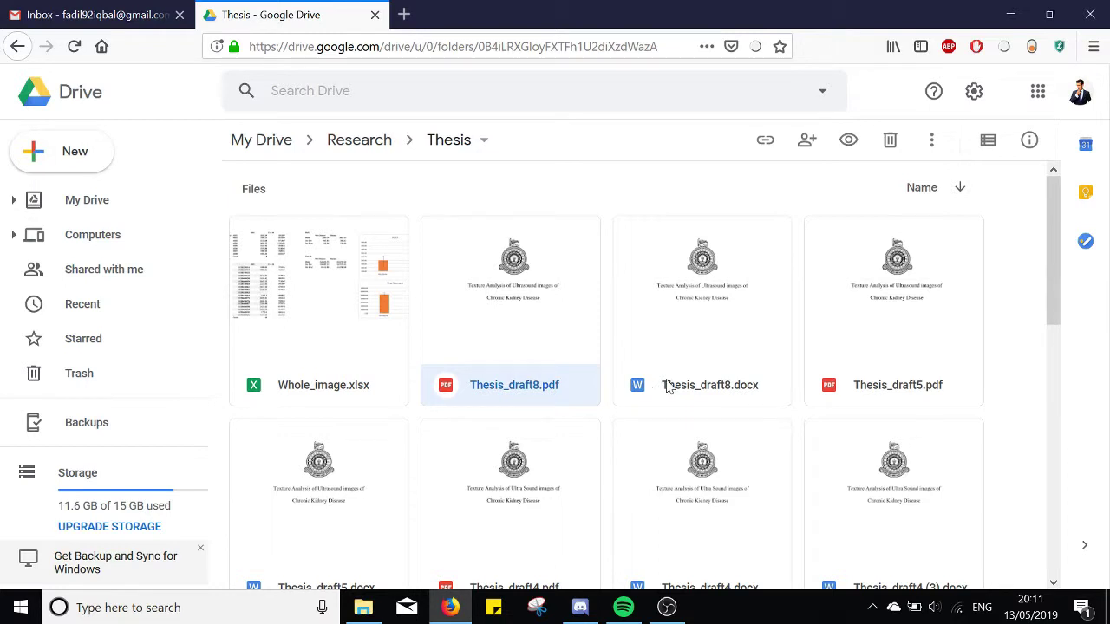
drag(1053, 264, 1031, 238)
Review Thesis_draft8.pdf's sharing settings and close them, leaving access at Can edit
right_click(536, 294)
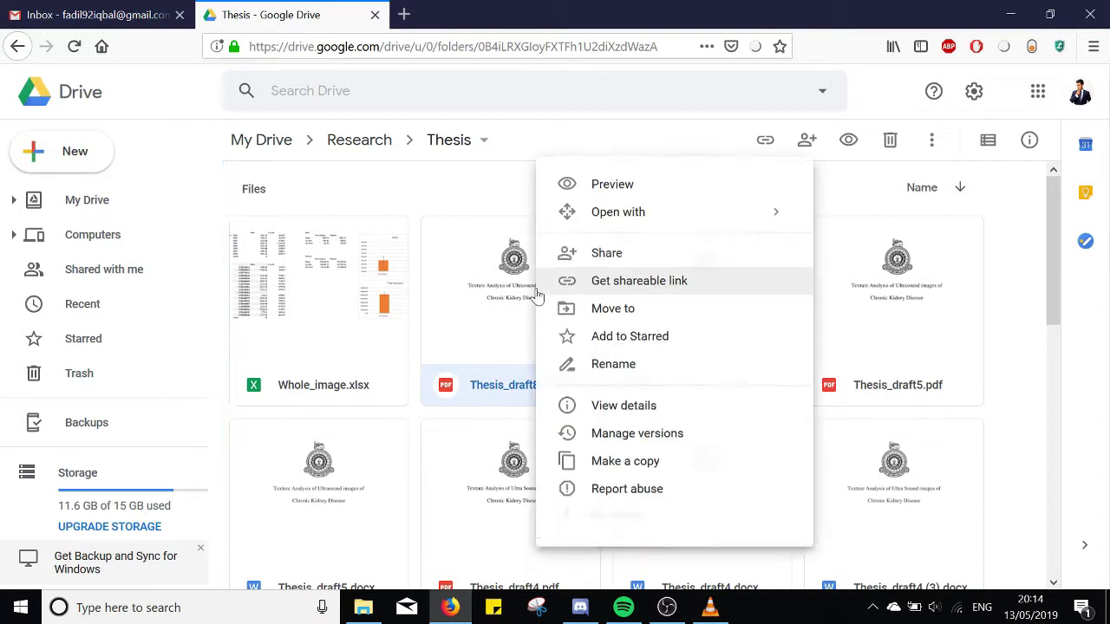
click(624, 255)
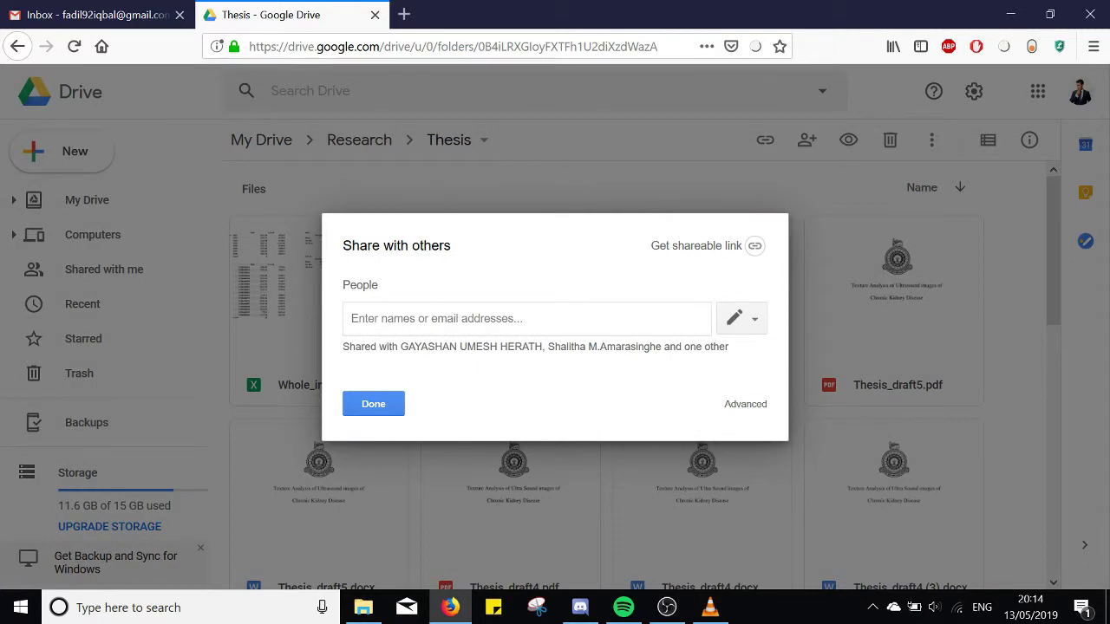
click(752, 323)
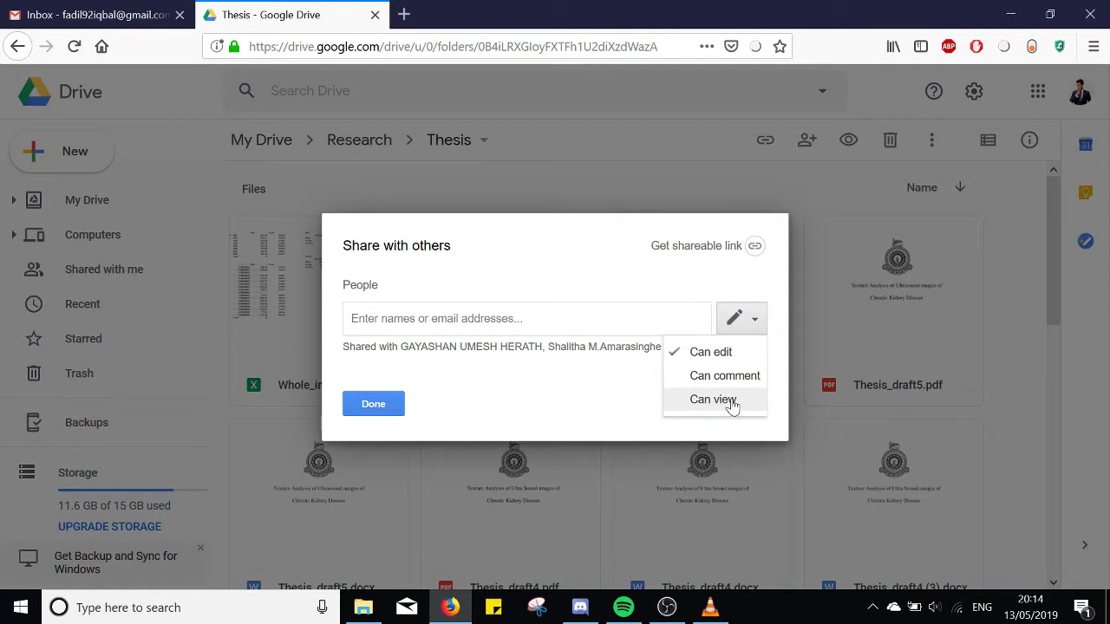
click(386, 414)
click(374, 405)
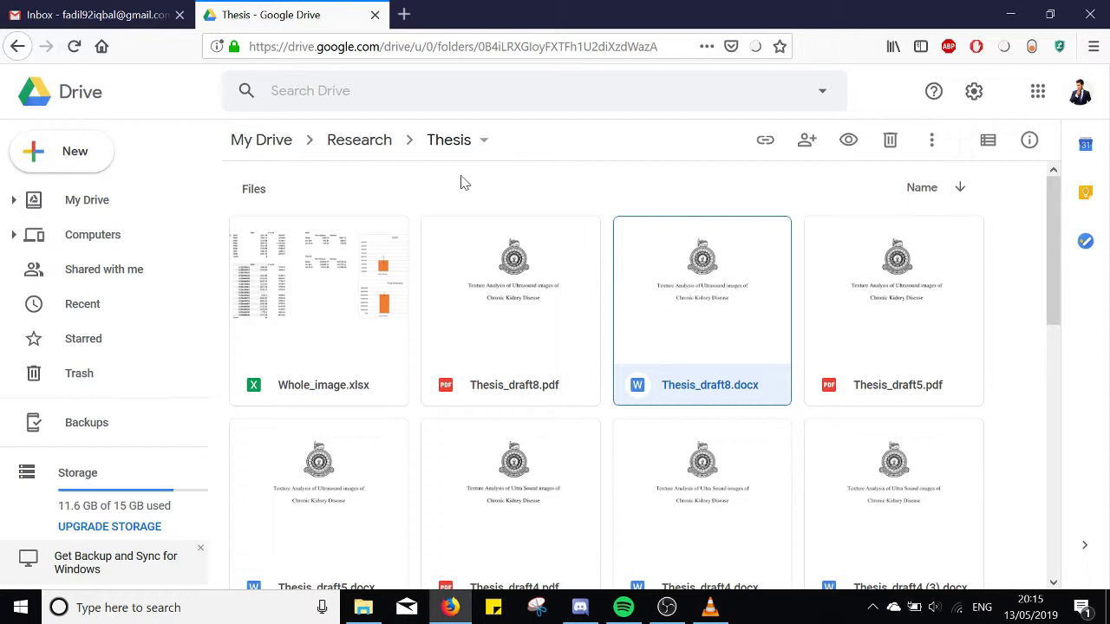
Deselect Thesis_draft8.docx and return from Gmail to the Thesis folder tab
click(603, 202)
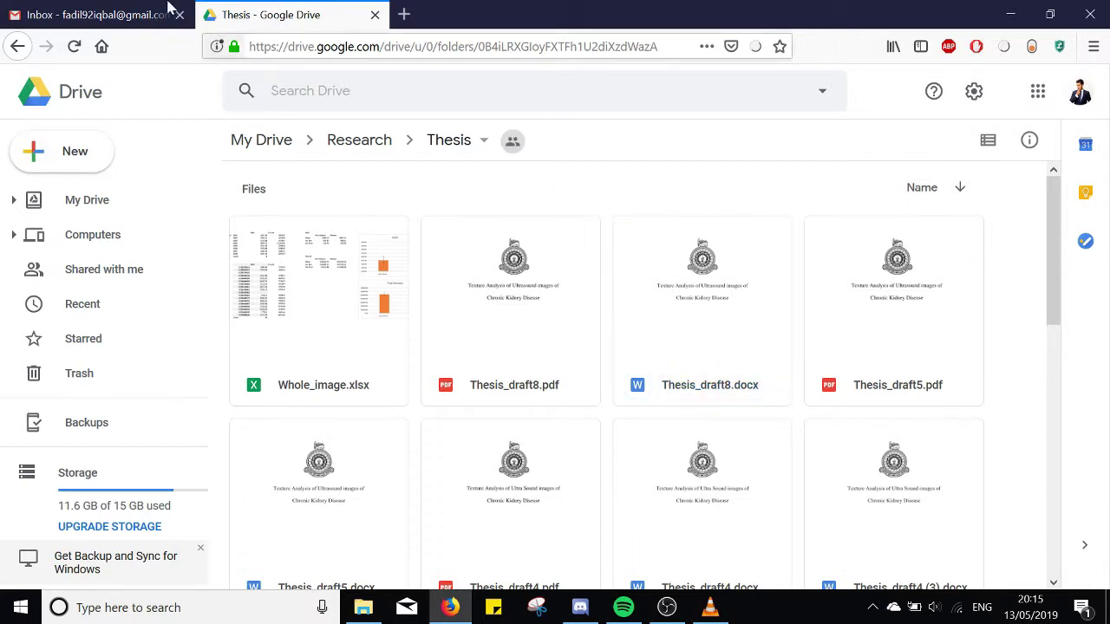
click(78, 16)
click(236, 12)
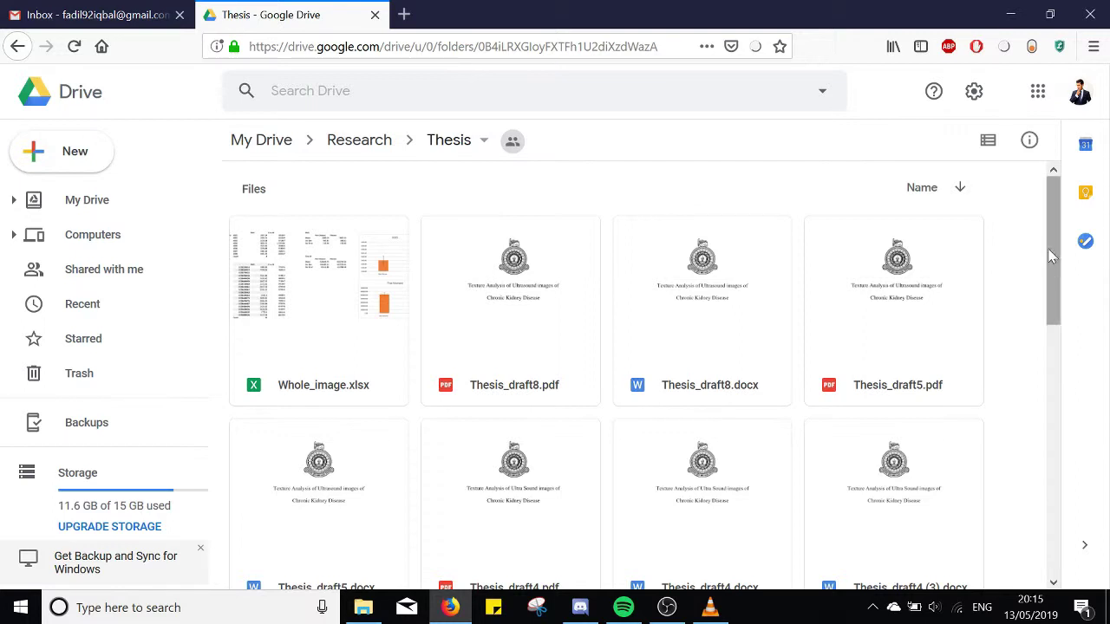
scroll(1056, 280, down, 2)
drag(1056, 280, 1055, 235)
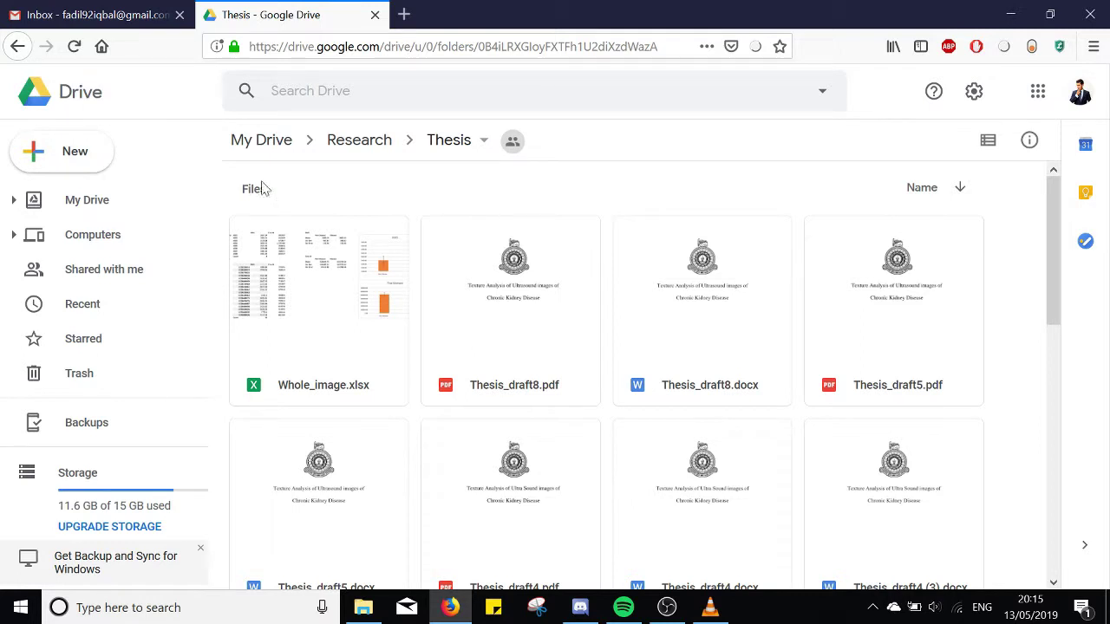
Create a new Google Docs document in the shared Thesis folder, confirming Create and Share
click(55, 154)
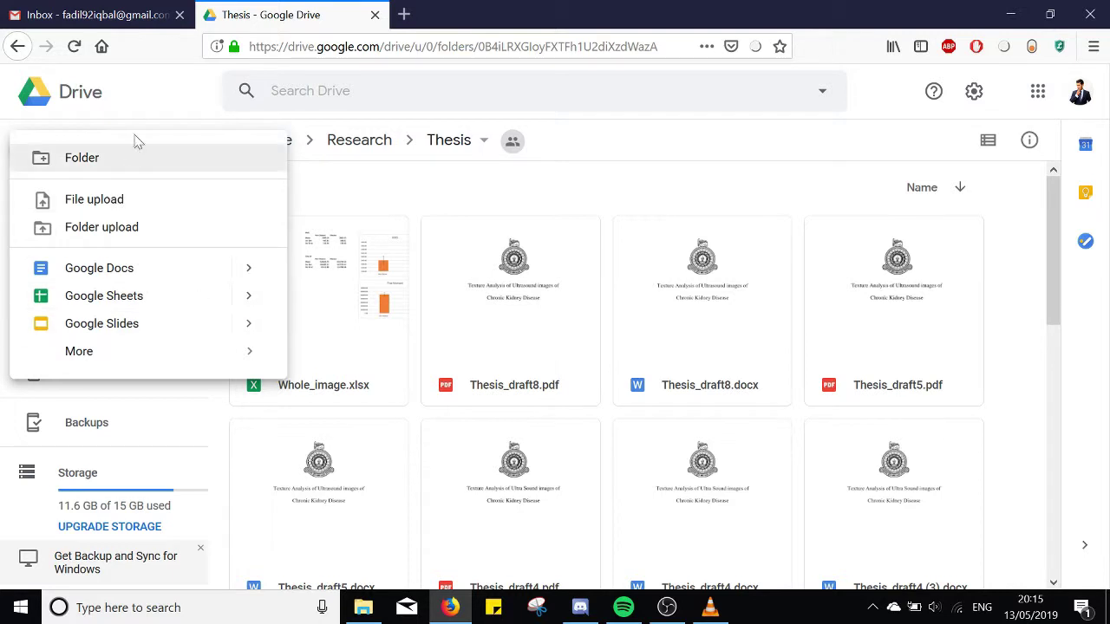
click(169, 121)
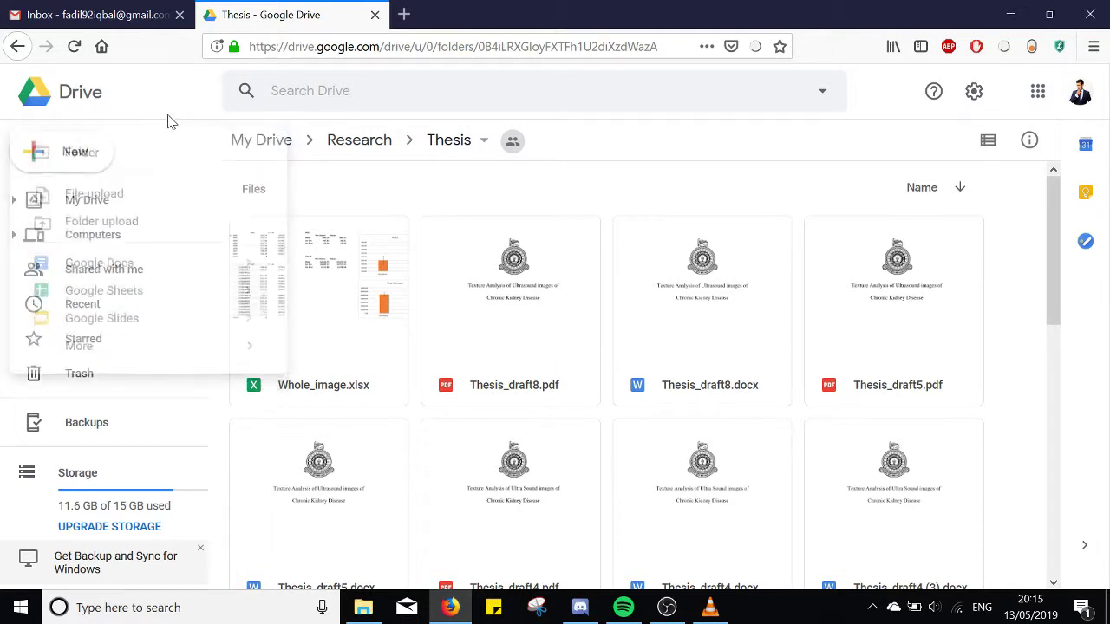
click(78, 158)
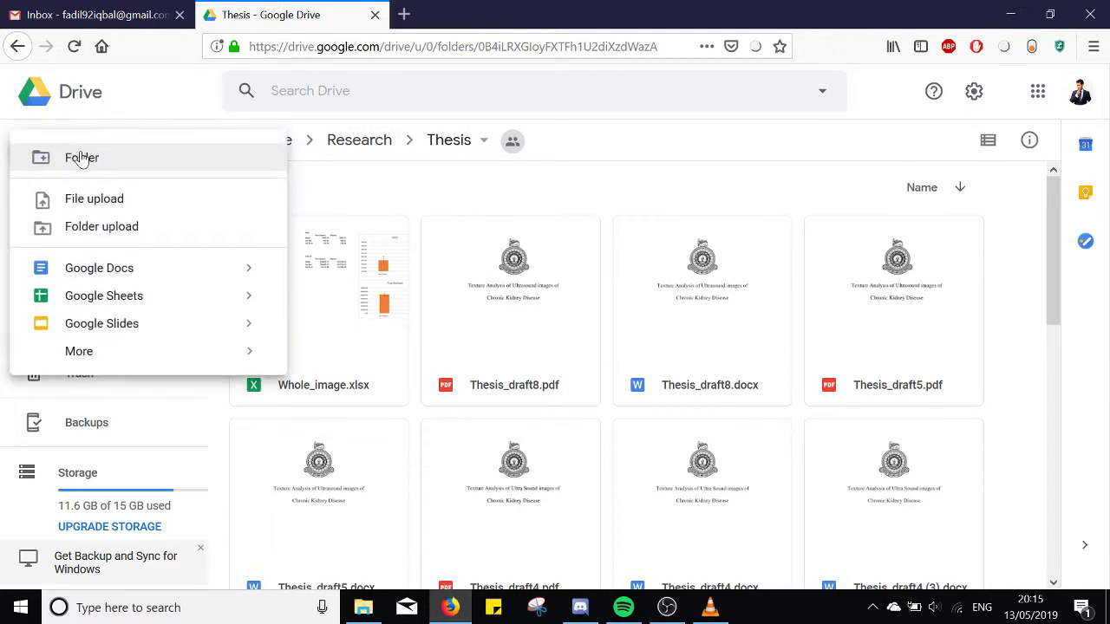
click(126, 275)
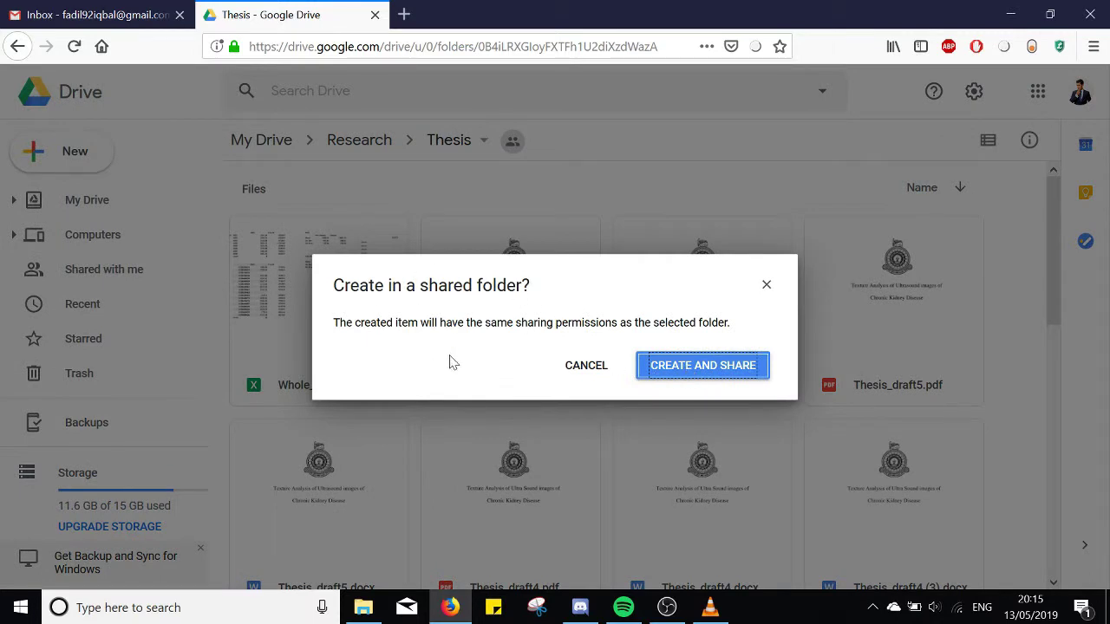
click(687, 375)
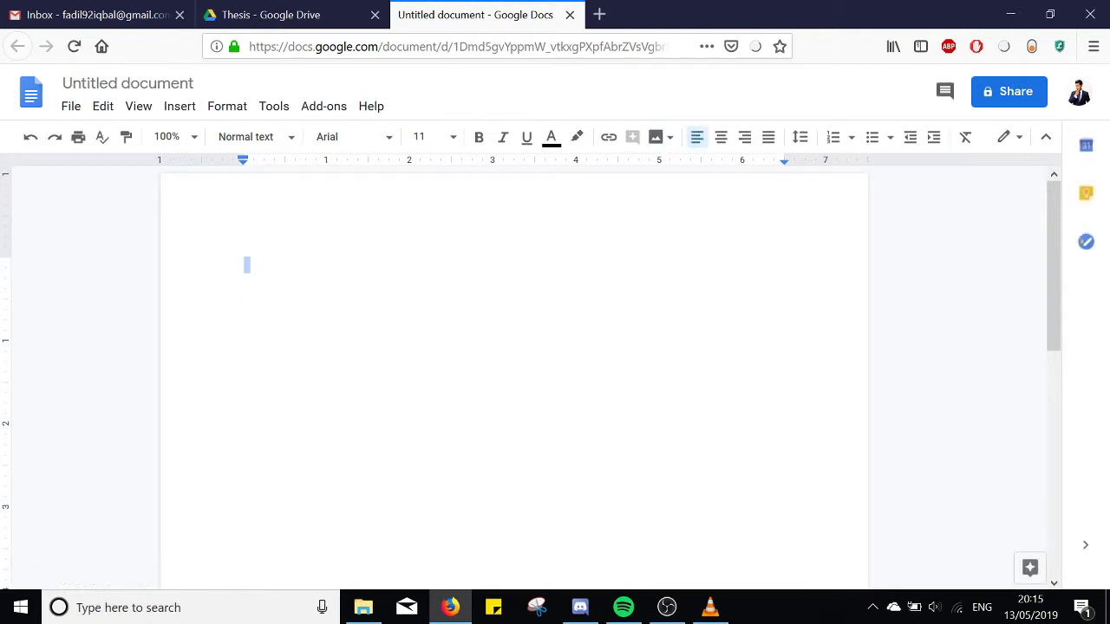
Title the document 'Test1' and start typing 'Hi My name' on its first line
click(113, 84)
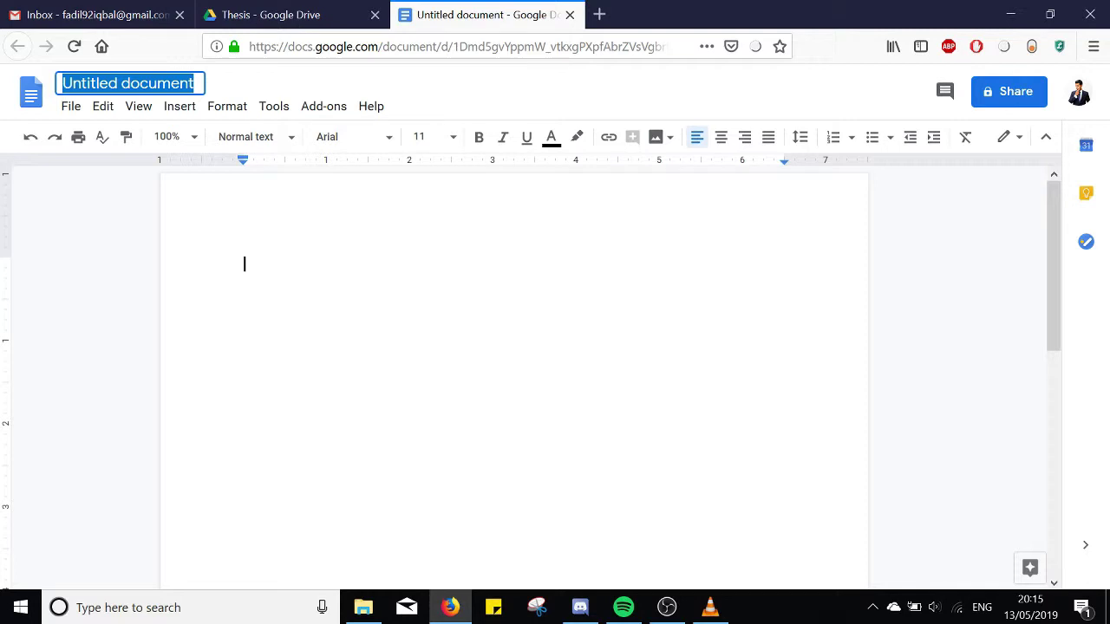
text(Test1)
key(Return)
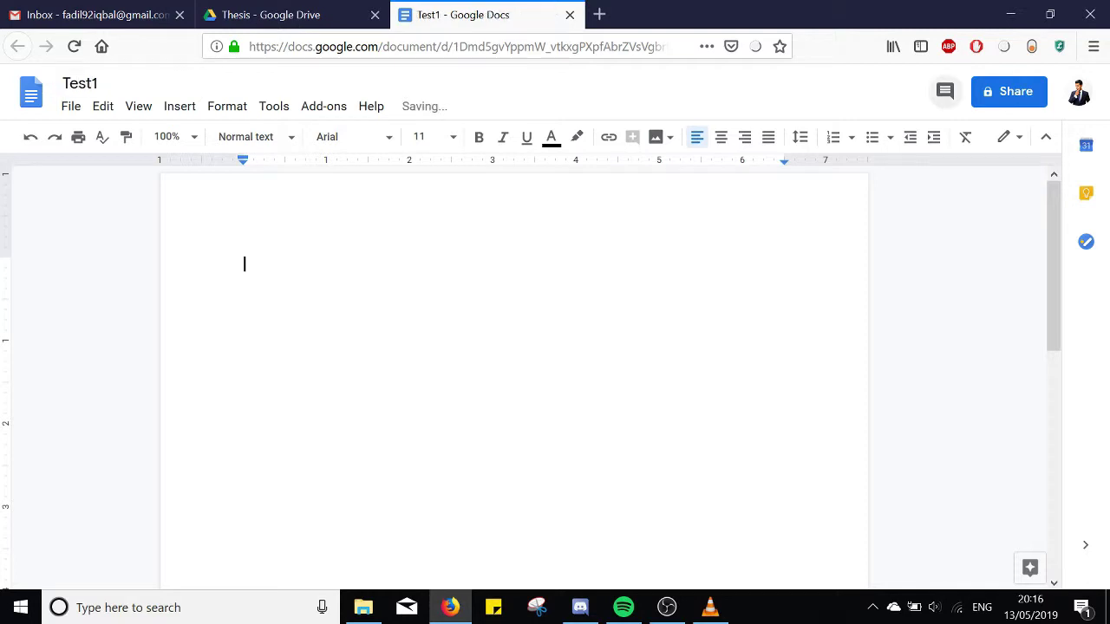
text(H)
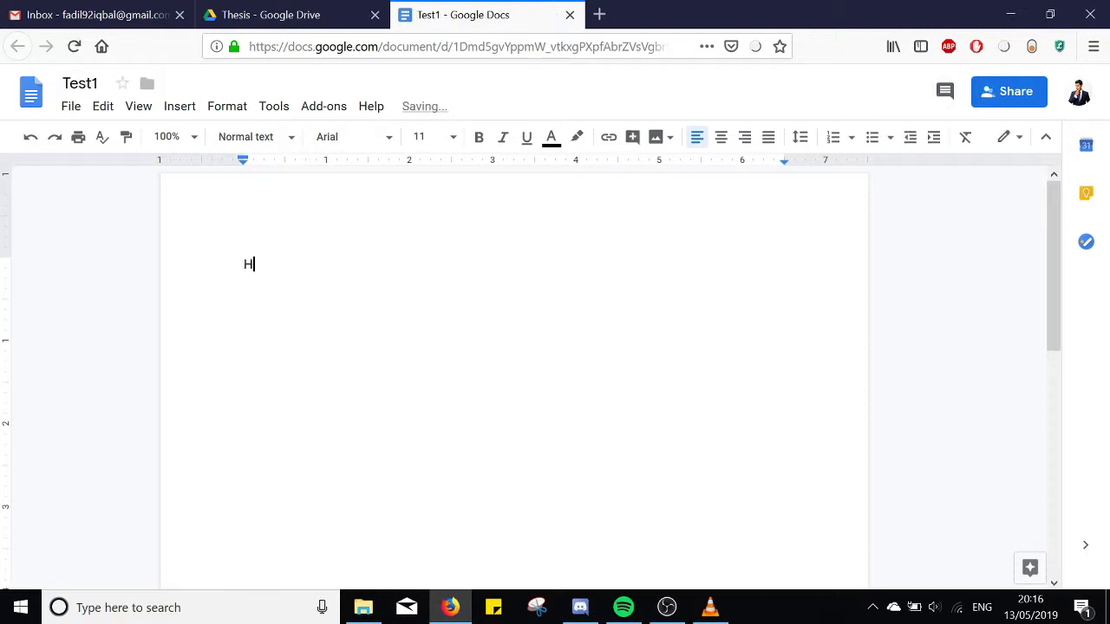
text(i My name is Fadil)
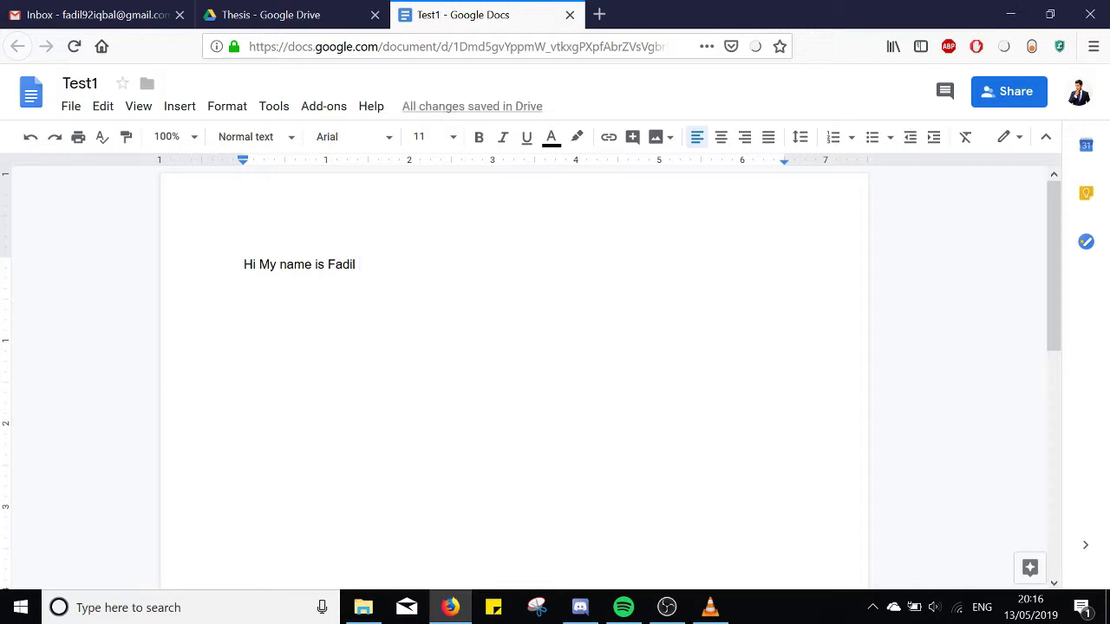
click(70, 107)
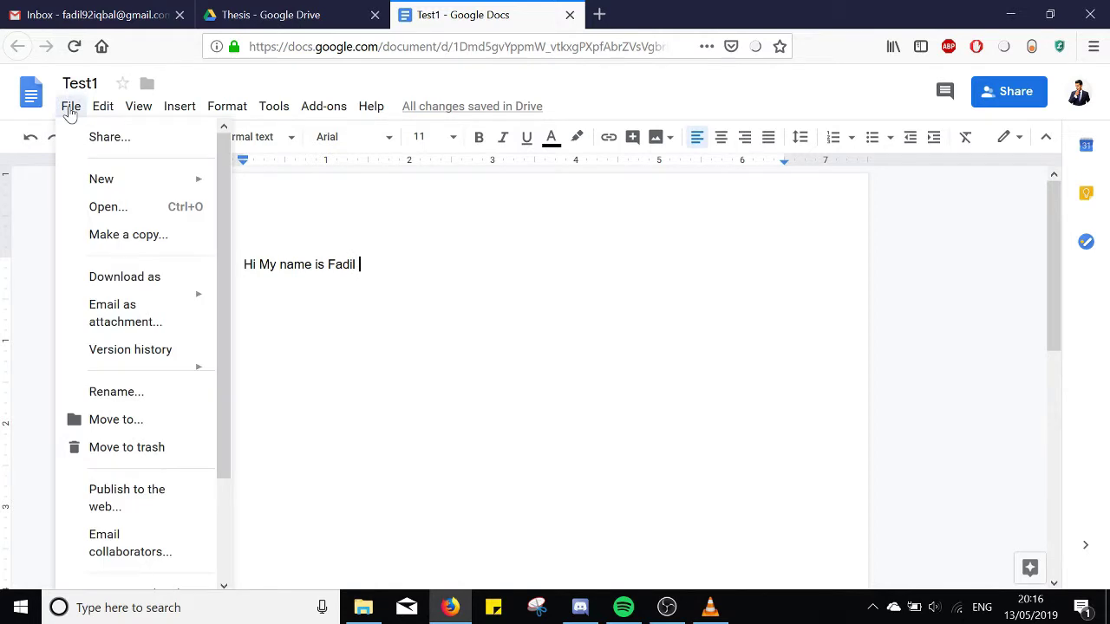
mouse_move(161, 299)
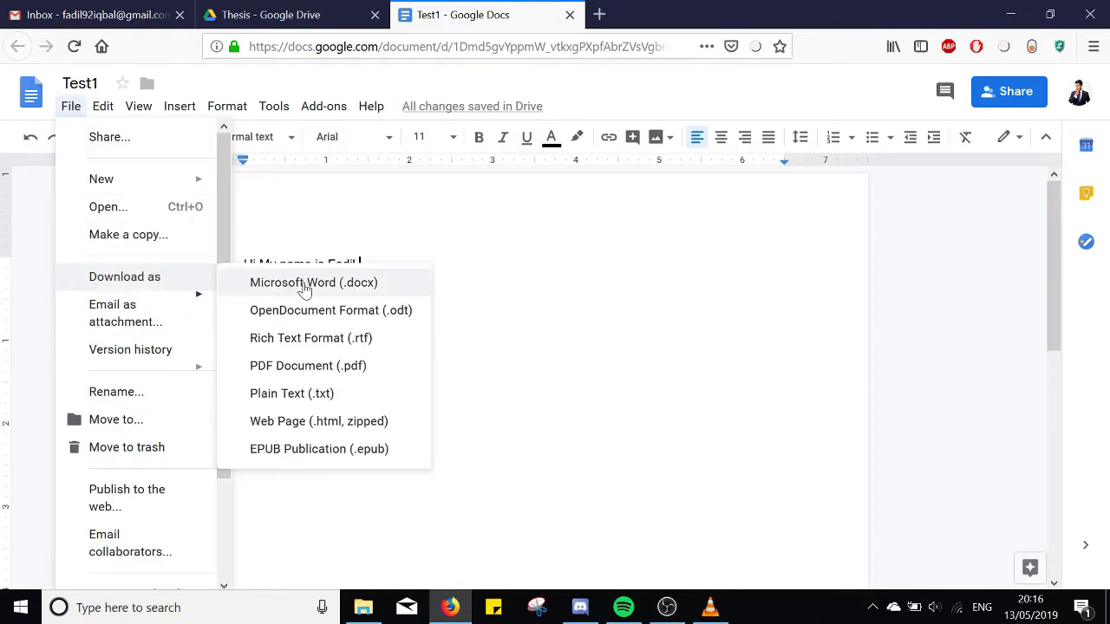
click(417, 340)
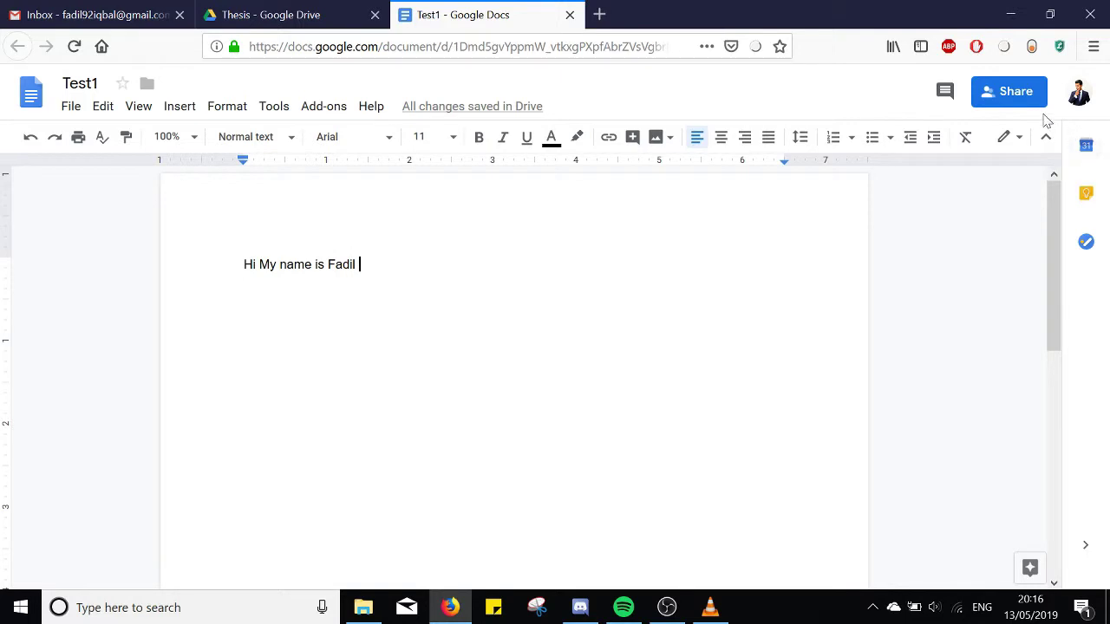
click(1009, 98)
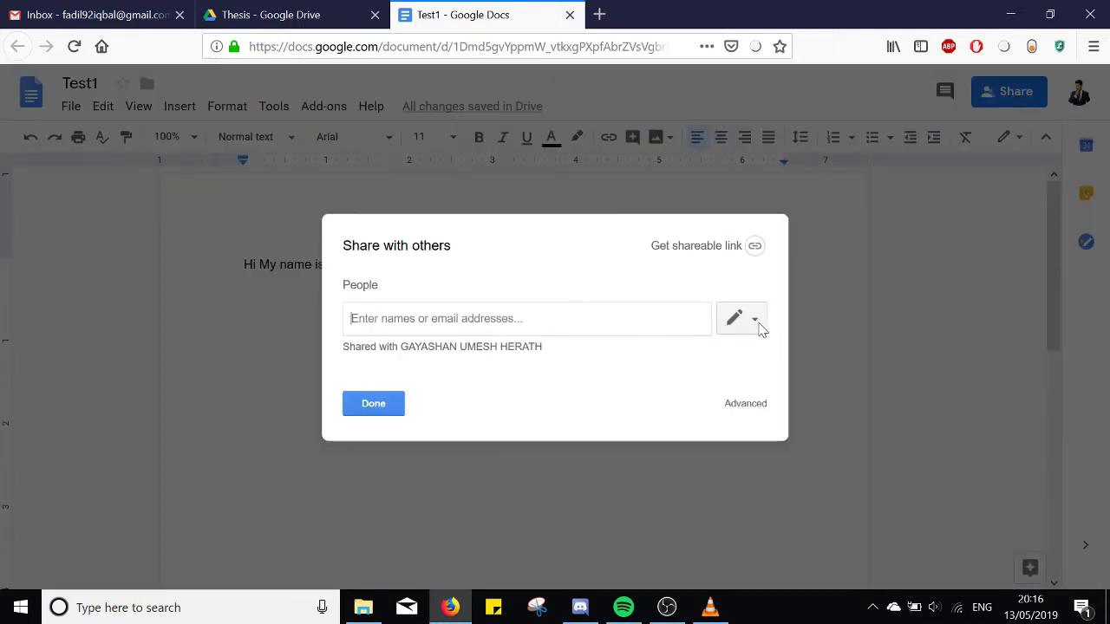
Keep Test1's collaborator access at Can edit, close sharing, and return to the Thesis Drive tab
click(736, 318)
click(714, 357)
click(351, 318)
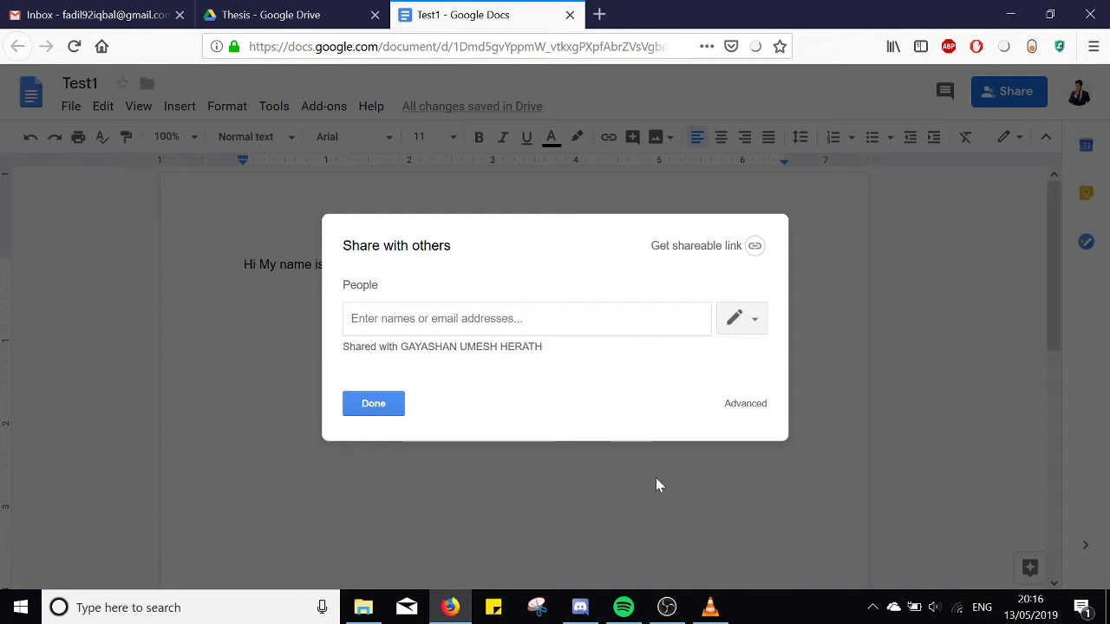
click(395, 409)
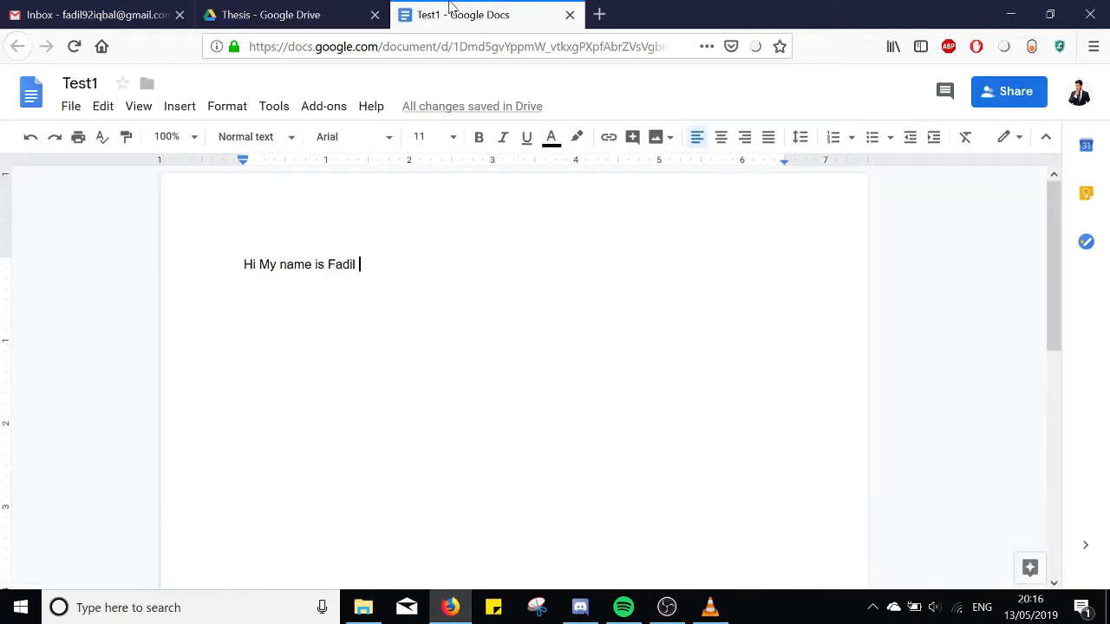
click(336, 8)
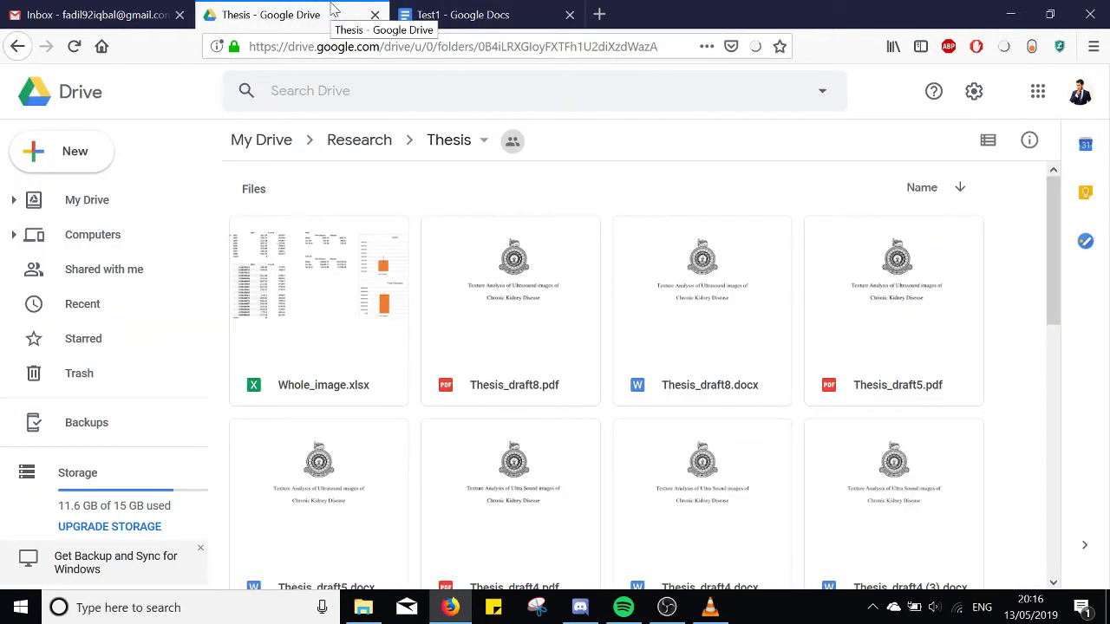